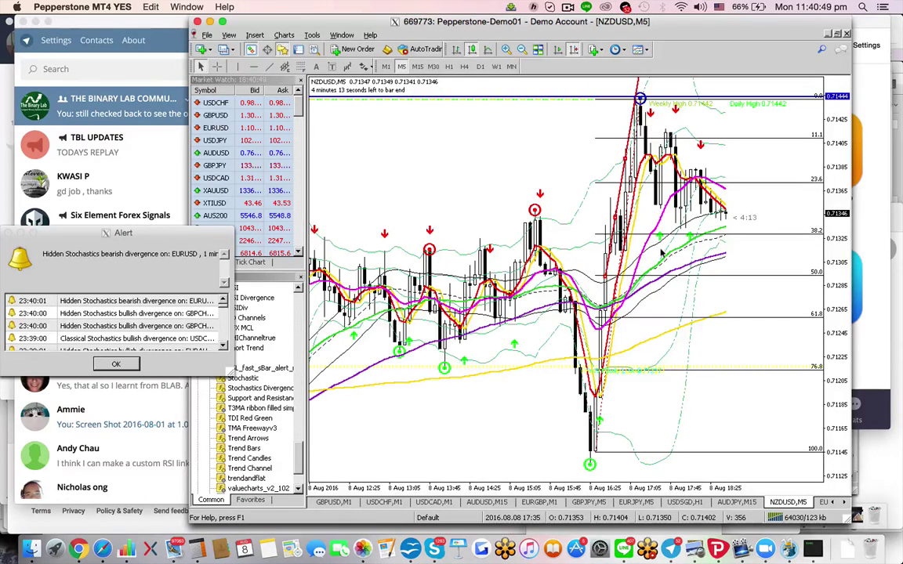
# Step NZDUSD through M1 at the latest bars and M5, settling on M15.
pyautogui.moveTo(661, 252)
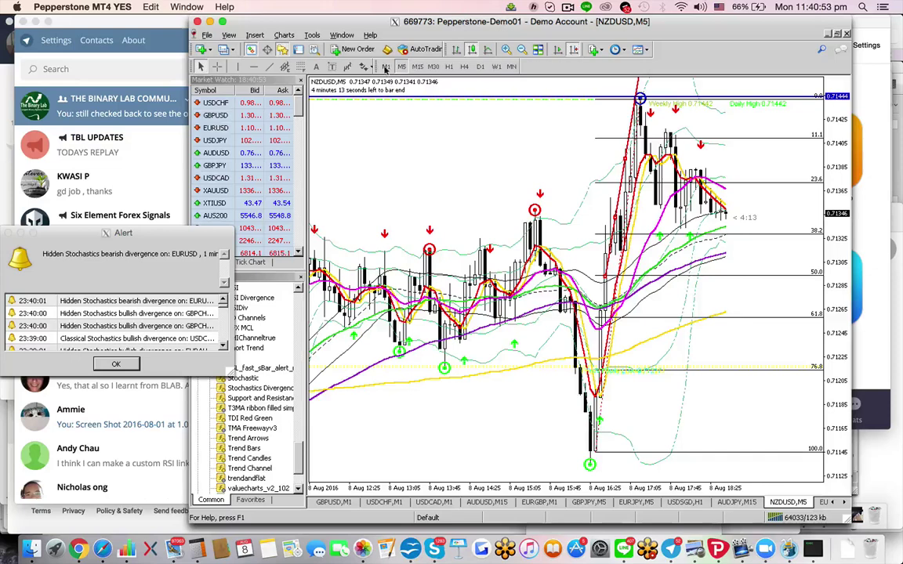
pyautogui.click(385, 66)
pyautogui.click(514, 46)
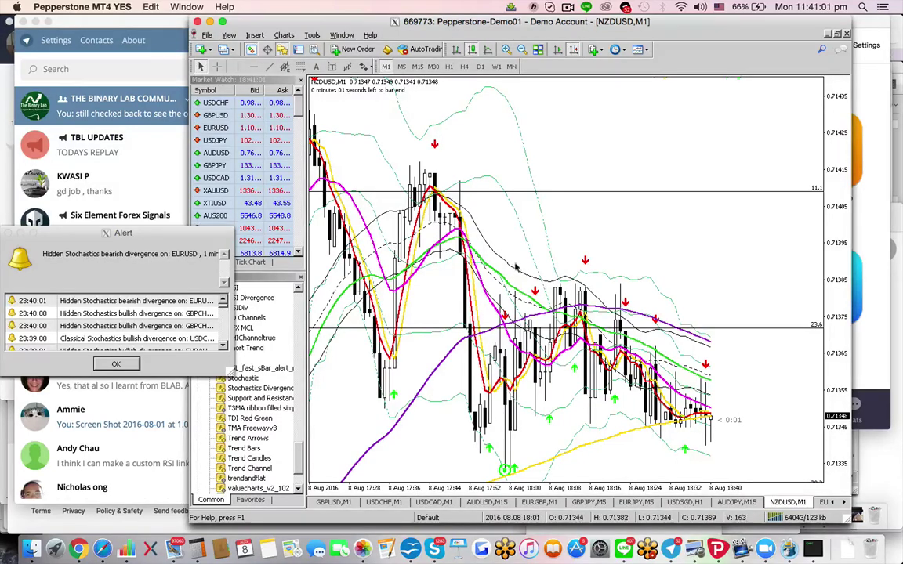
pyautogui.click(397, 66)
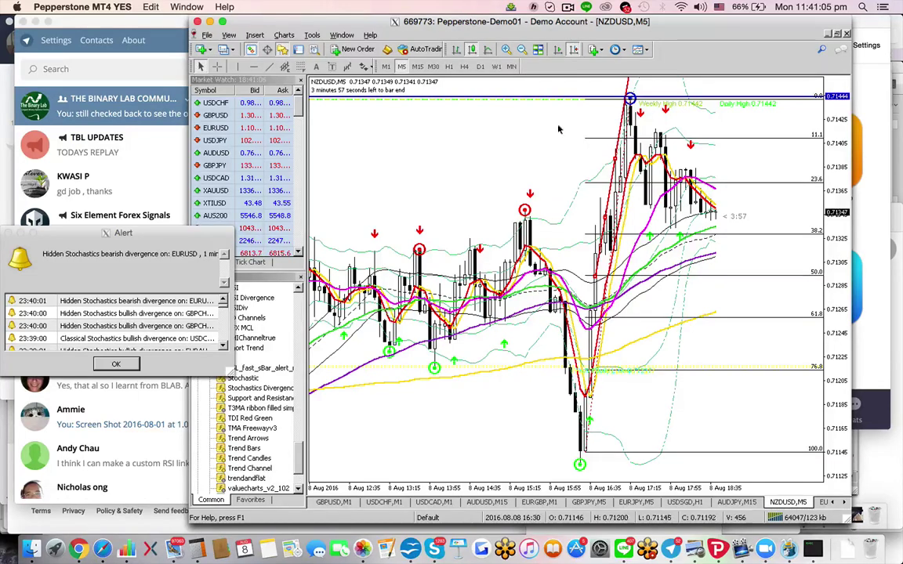
pyautogui.click(417, 67)
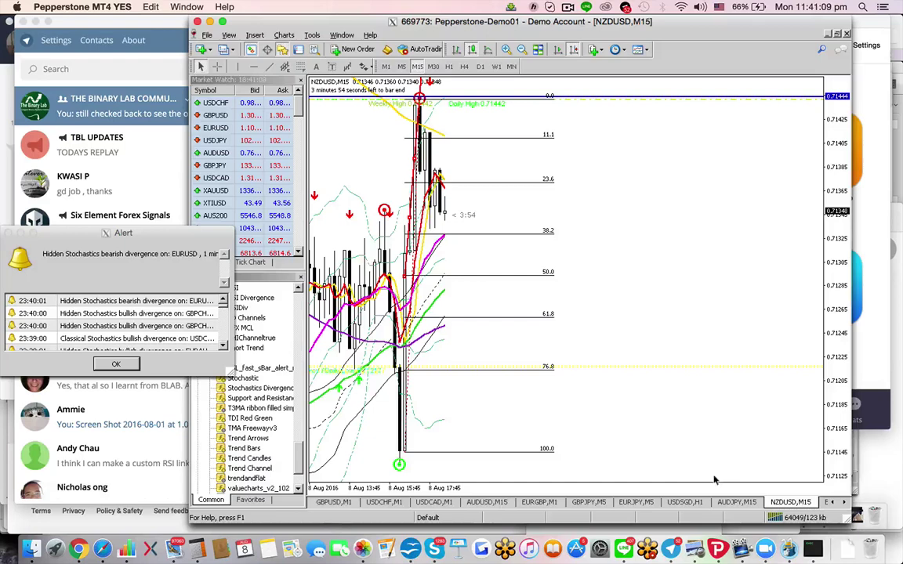
# Flip through the AUDUSD, AUDJPY, NZDUSD and AUDJPY charts, ending on AUDUSD M15.
pyautogui.click(486, 502)
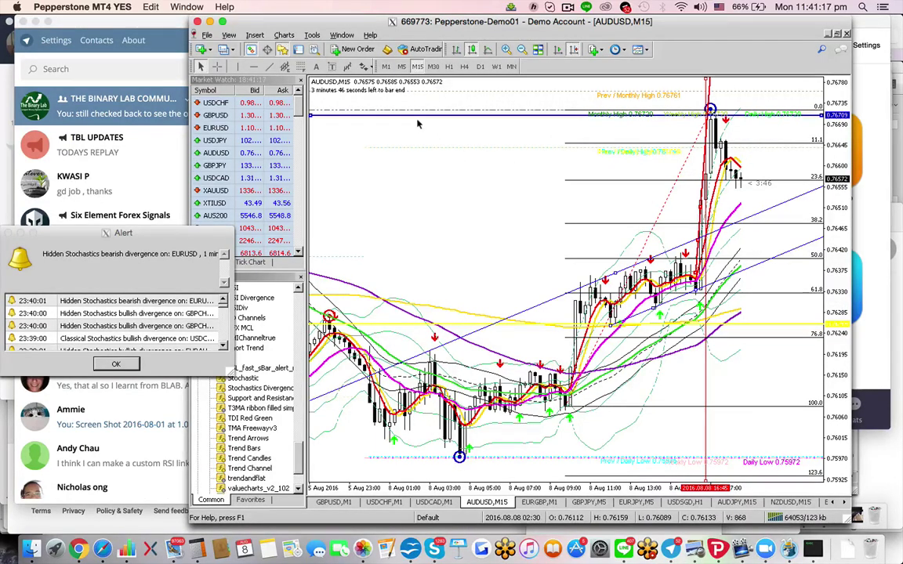
pyautogui.click(741, 502)
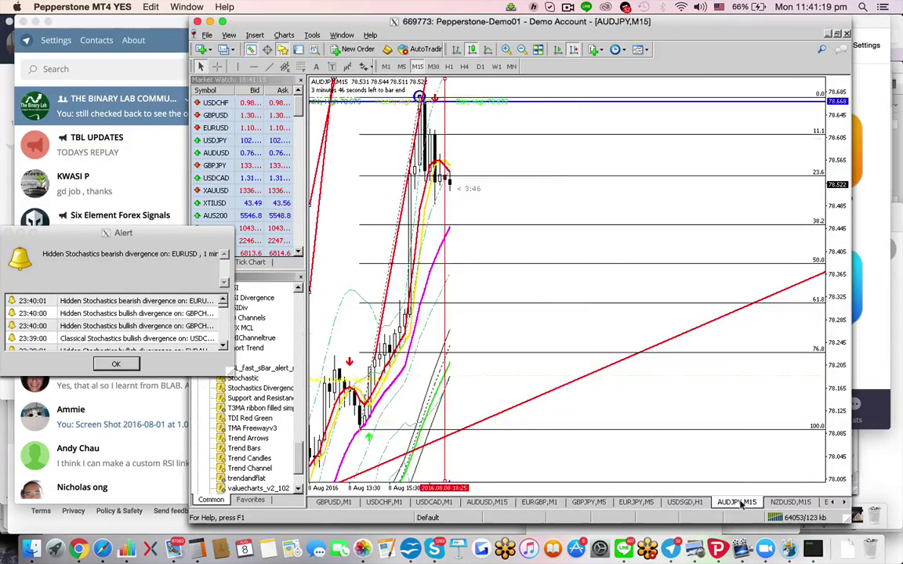
pyautogui.click(788, 503)
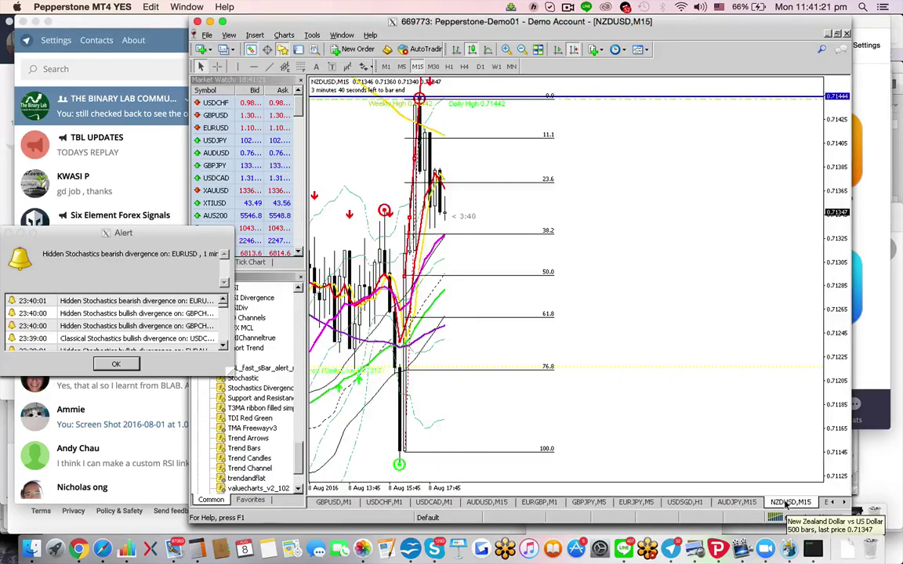
pyautogui.click(439, 503)
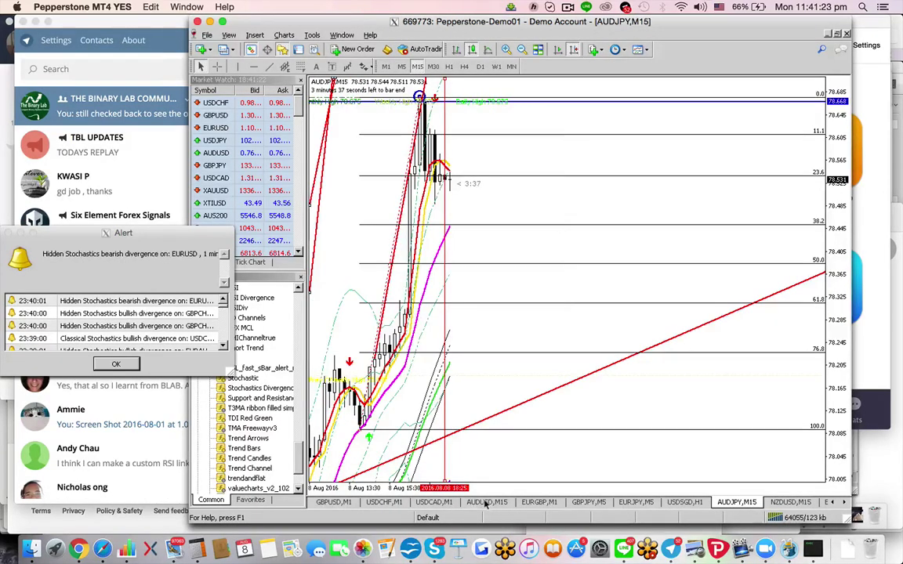
pyautogui.click(486, 502)
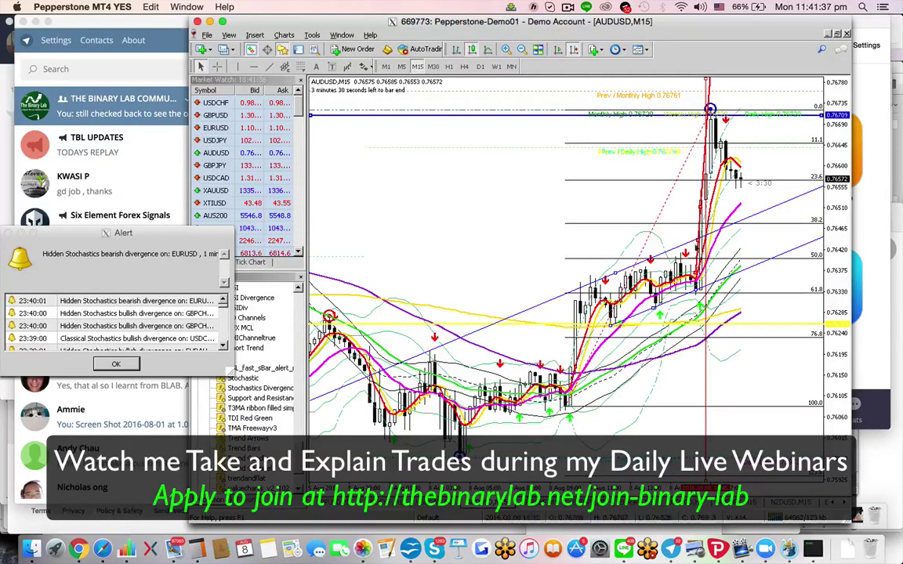
# Show AUDUSD's latest 5-minute bars, then measure the M15 pullback from the high to 0.76572.
pyautogui.click(402, 67)
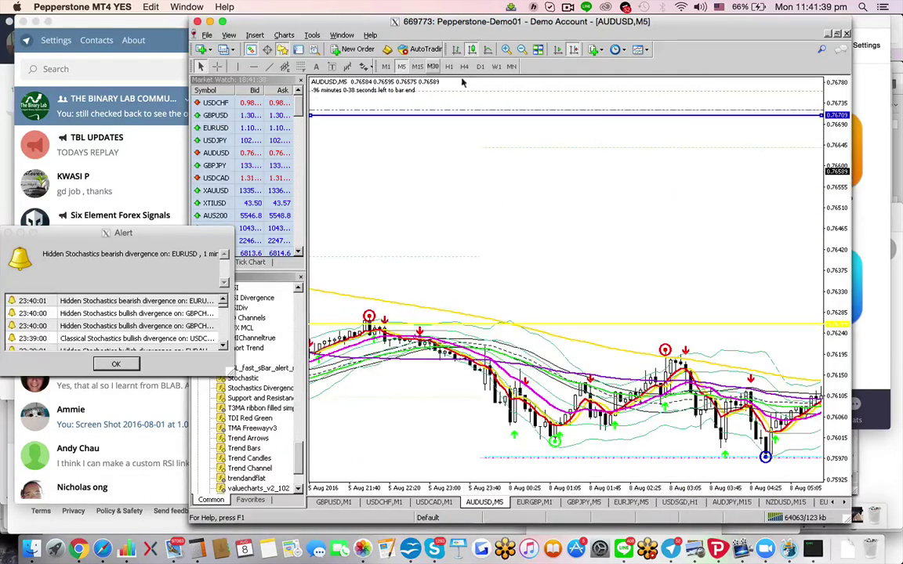
pyautogui.click(573, 49)
pyautogui.click(573, 49)
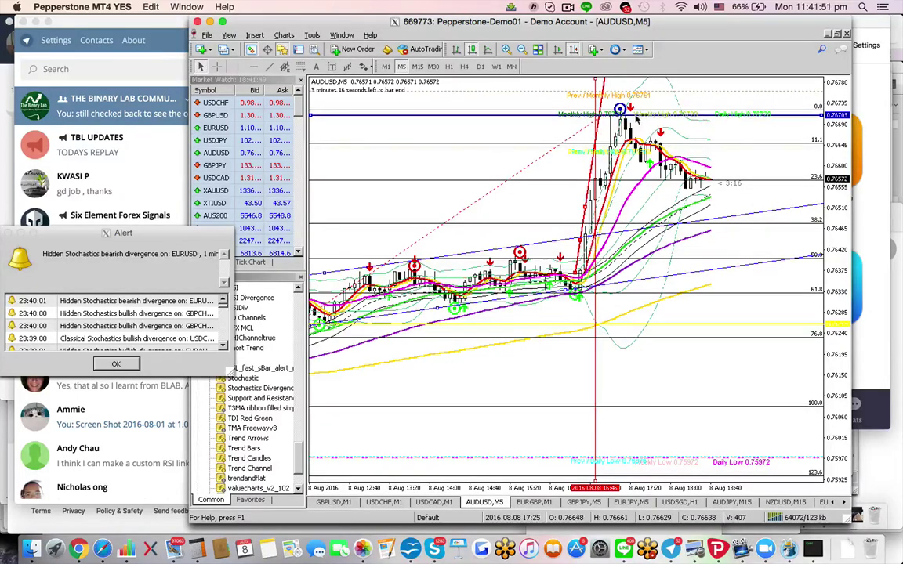
pyautogui.click(418, 67)
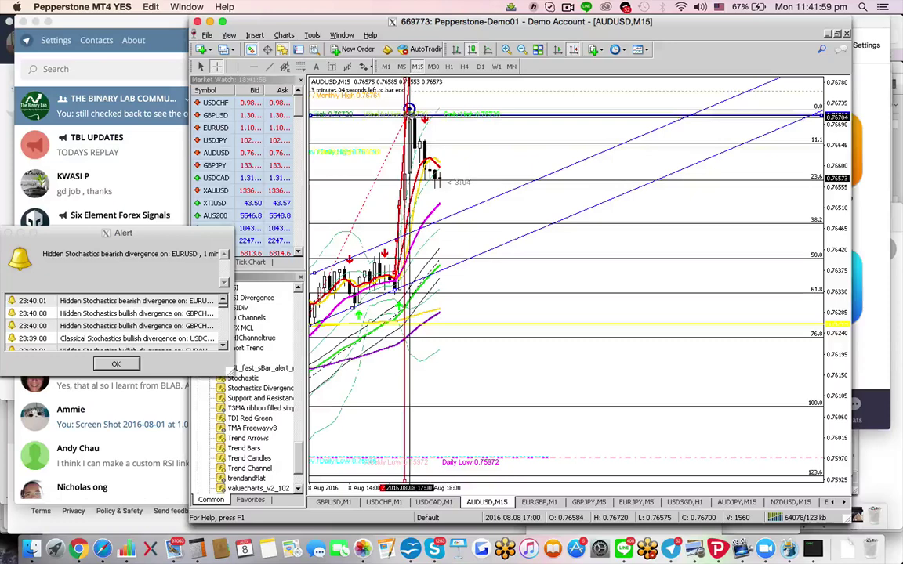
pyautogui.moveTo(409, 113); pyautogui.dragTo(436, 179)
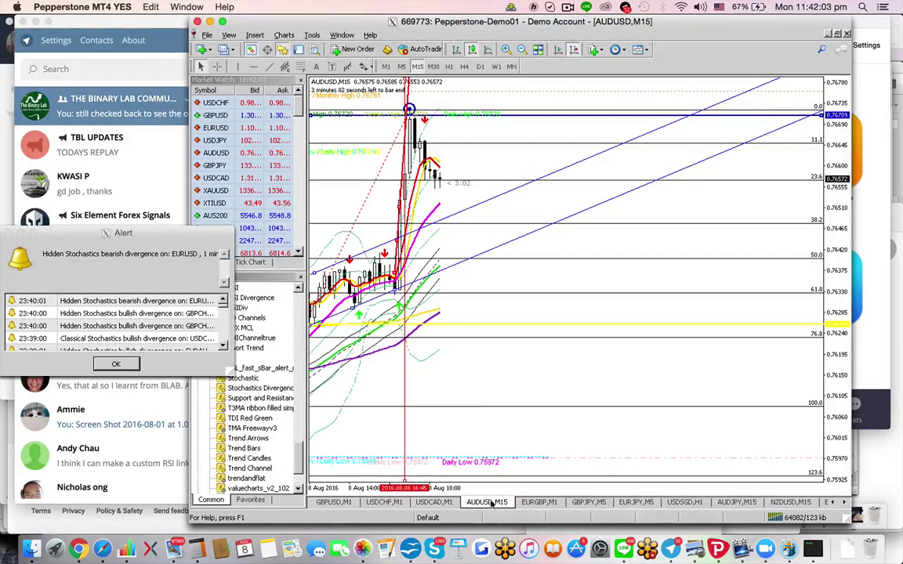
# Measure the AUDJPY 15-minute pullback from its high down to 78.538 with the crosshair.
pyautogui.click(741, 503)
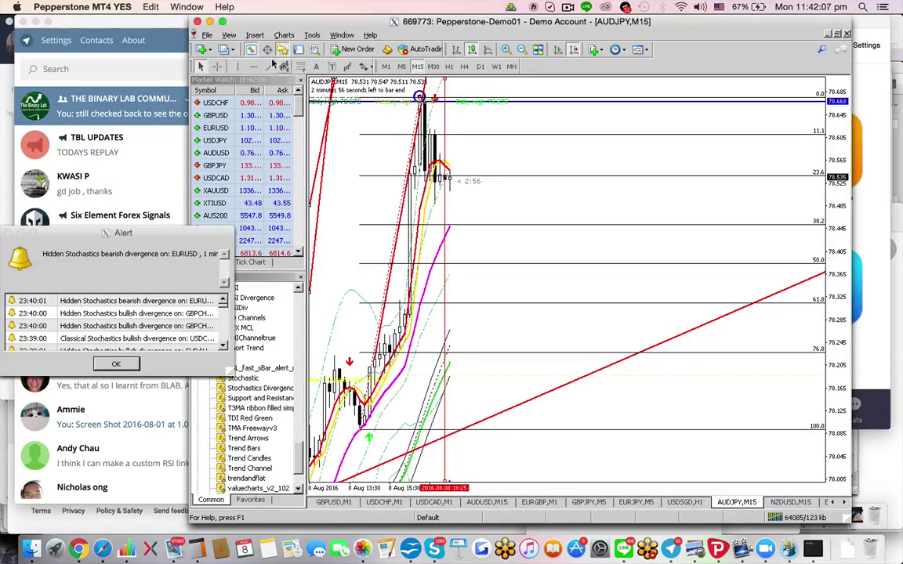
pyautogui.click(217, 67)
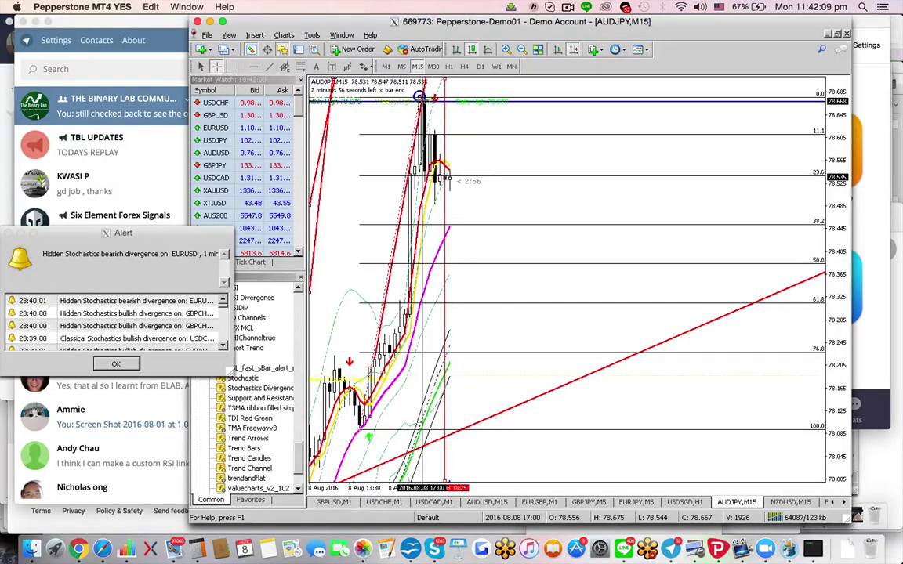
pyautogui.moveTo(424, 100); pyautogui.dragTo(436, 181)
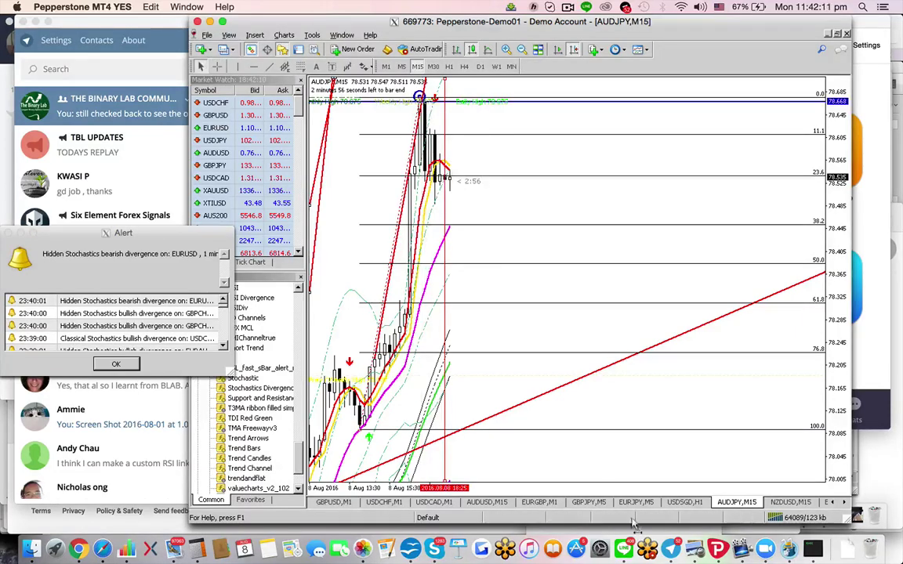
# Measure the NZDUSD 15-minute drop from 0.71438 to 0.71350 with the crosshair.
pyautogui.click(786, 505)
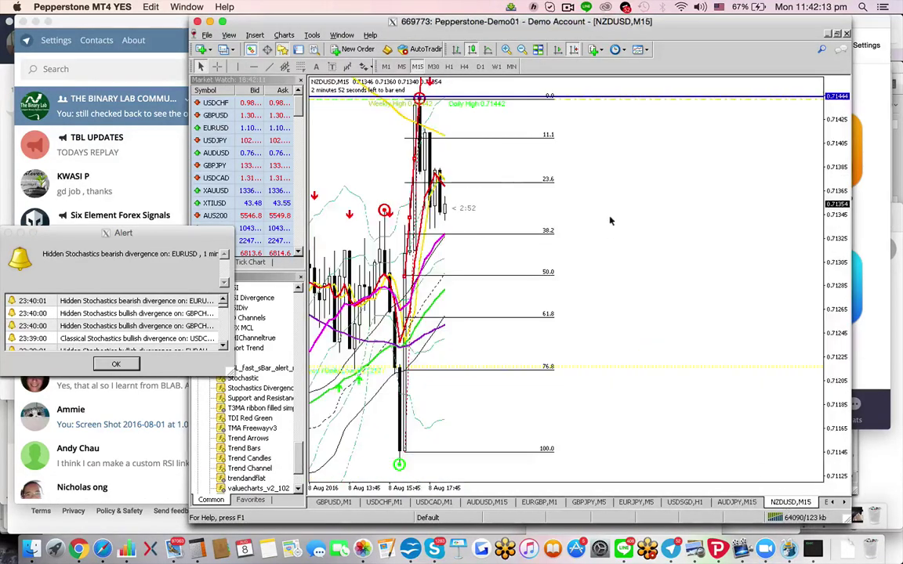
pyautogui.click(218, 67)
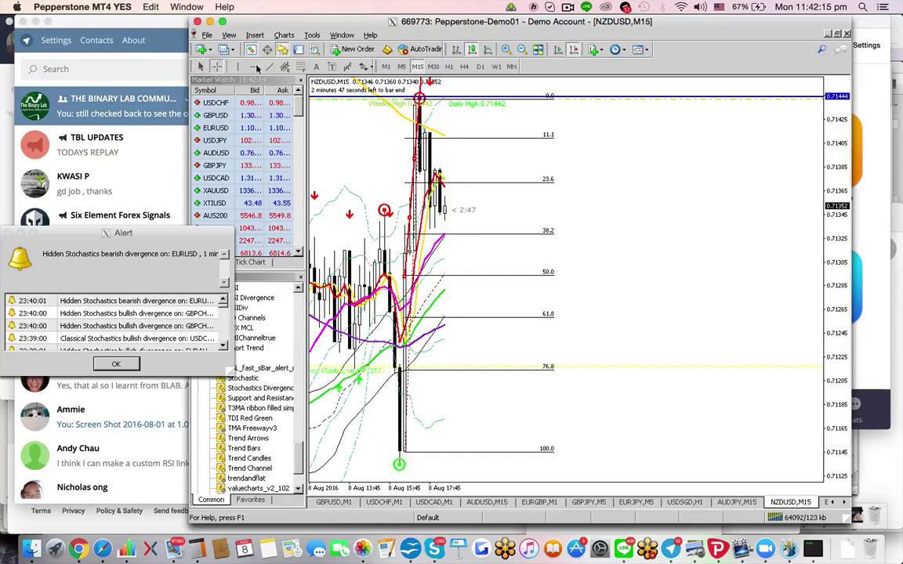
pyautogui.moveTo(418, 103); pyautogui.dragTo(438, 211)
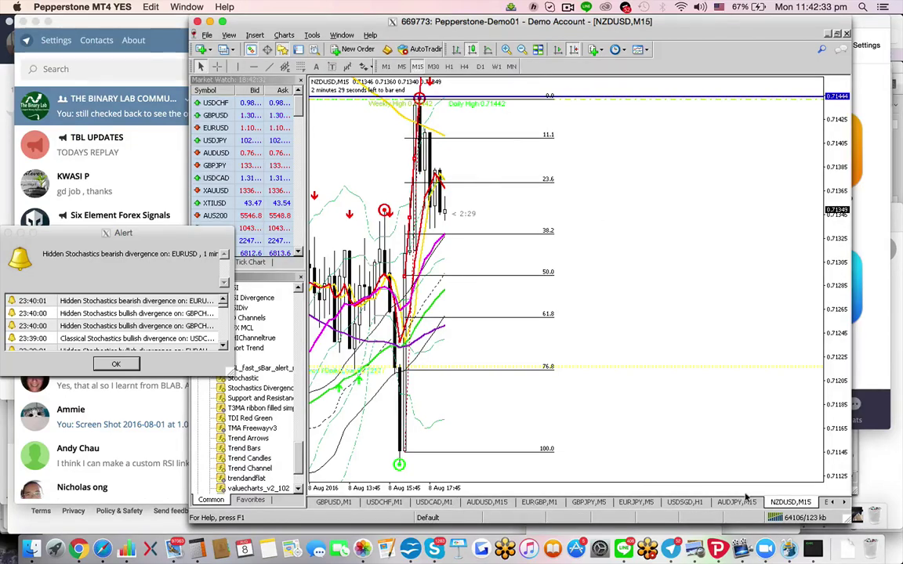
# Draw a horizontal line at 78.652 just under the AUDJPY 15-minute high.
pyautogui.click(741, 503)
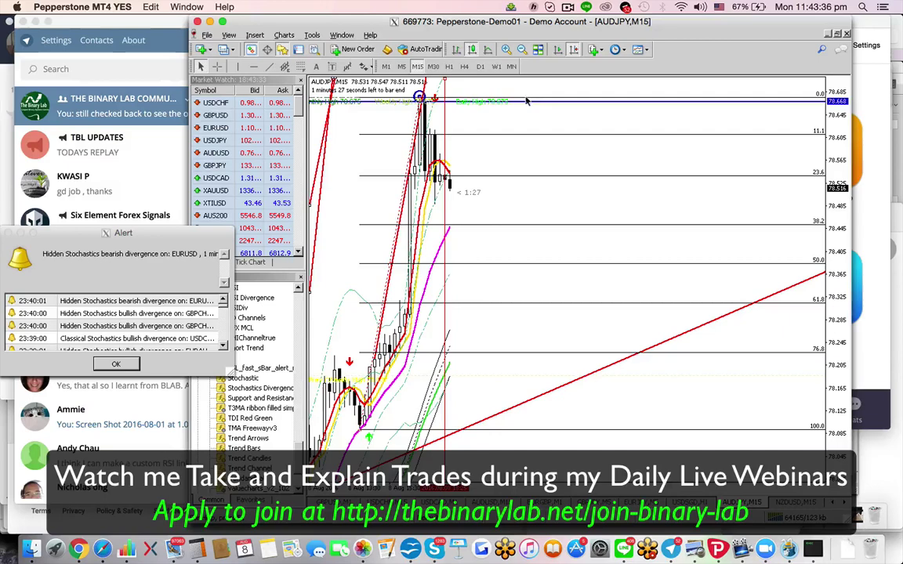
pyautogui.click(254, 66)
pyautogui.click(487, 110)
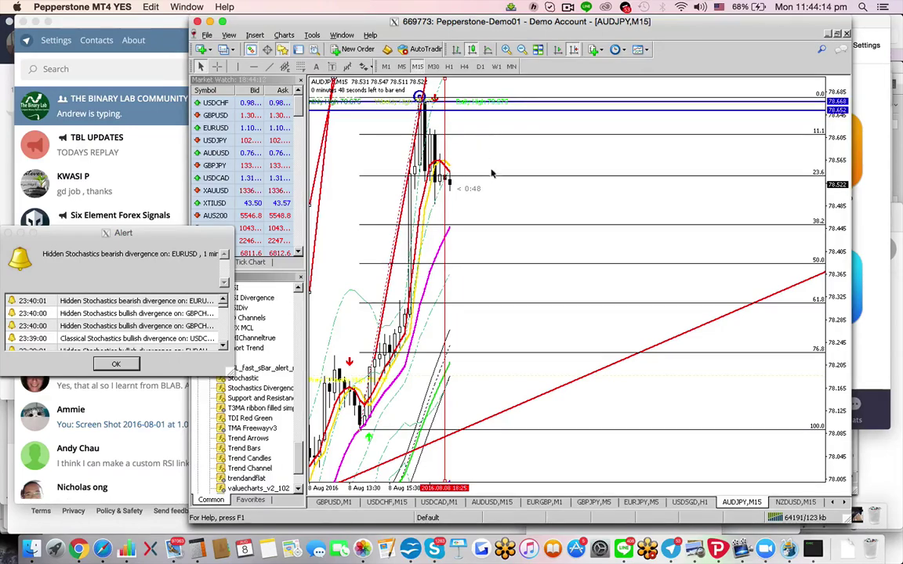
# Switch AUDJPY to the 30-minute timeframe and read the monthly high.
pyautogui.click(432, 66)
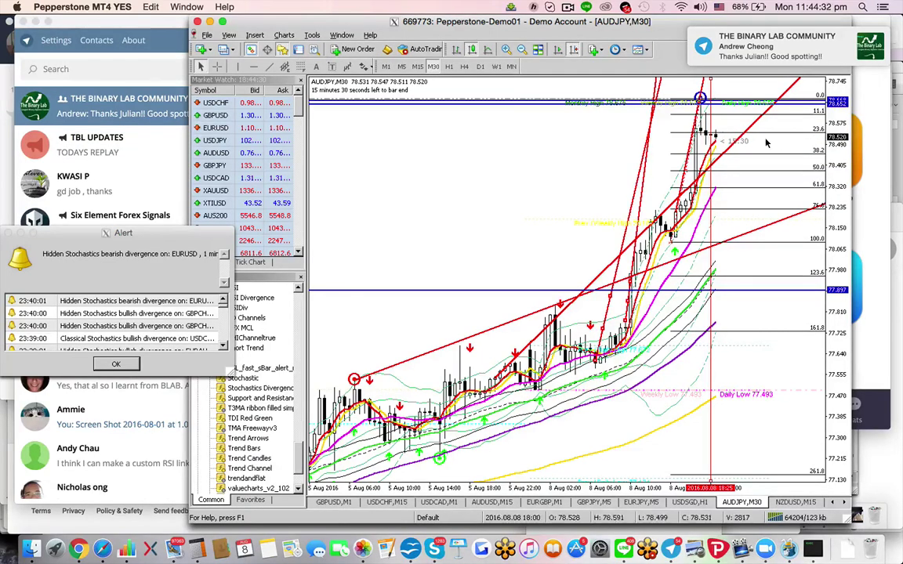
pyautogui.moveTo(772, 143)
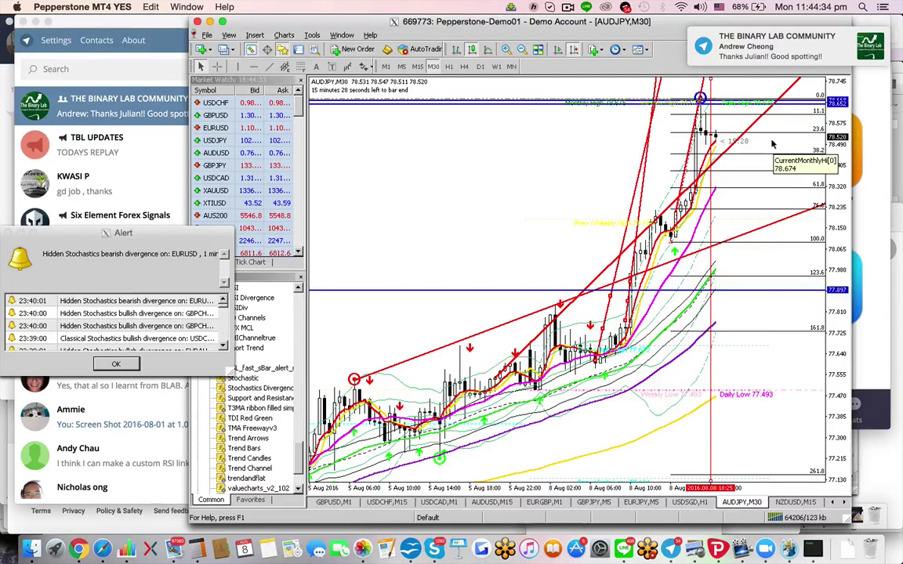
# Return AUDJPY to M15 at the latest bars, then show the NZDUSD 15-minute chart.
pyautogui.click(417, 65)
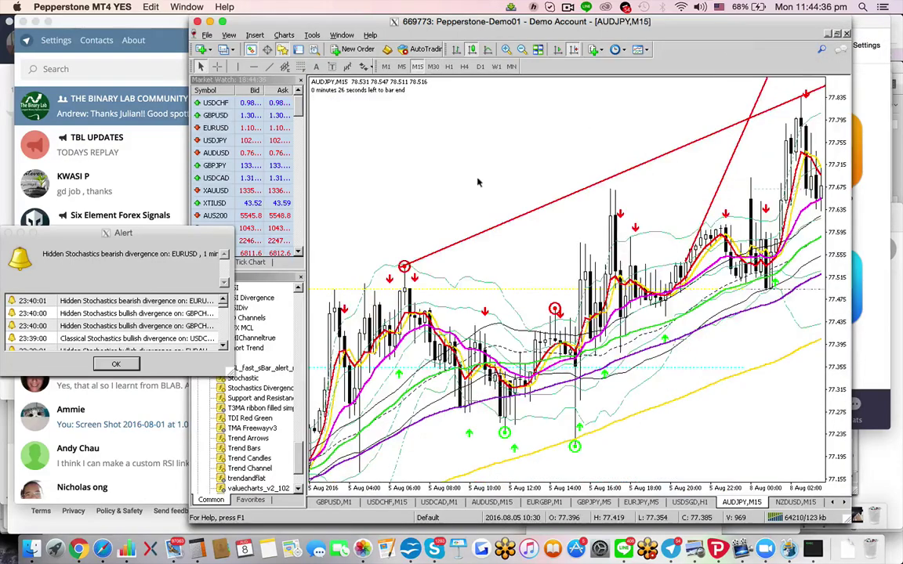
pyautogui.click(575, 48)
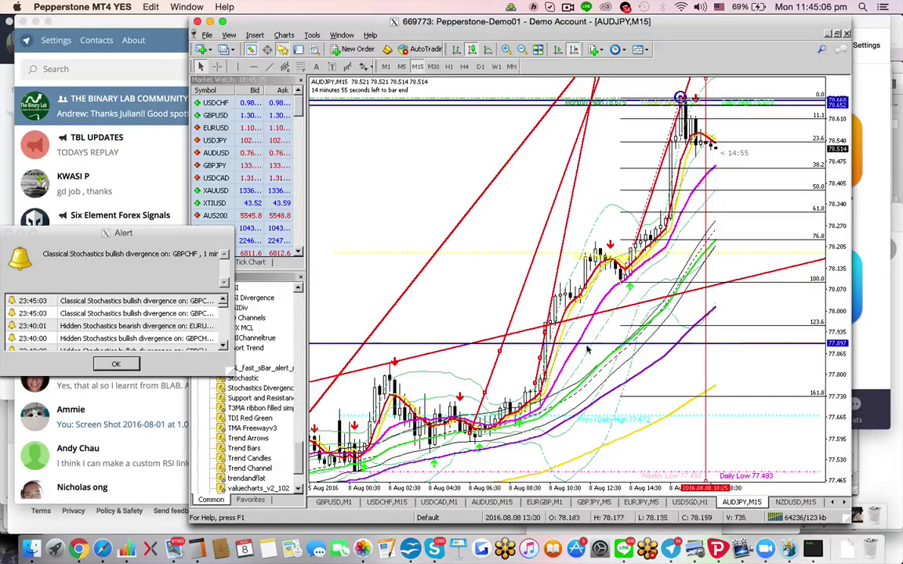
pyautogui.click(797, 502)
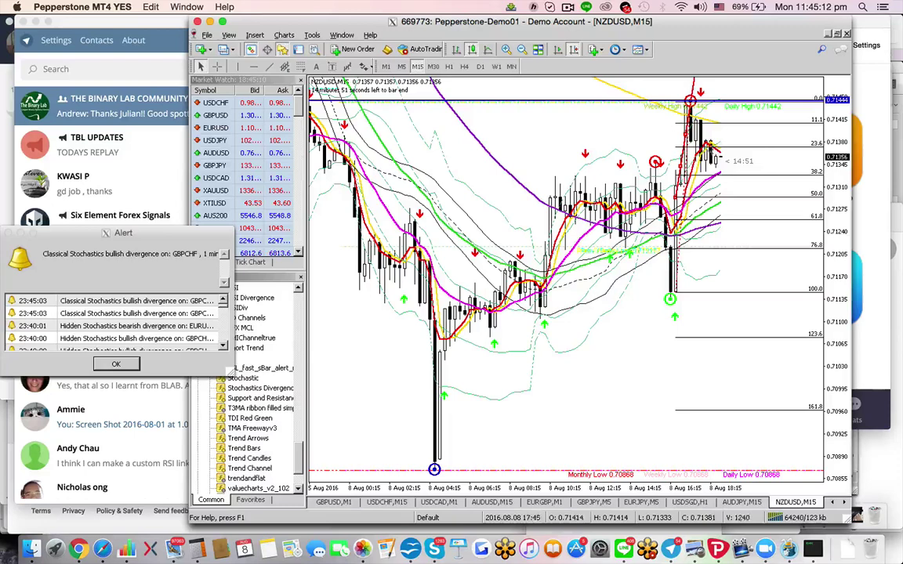
# Show the AUDUSD 15-minute chart scrolled back to the day's climb from 0.75972.
pyautogui.click(505, 501)
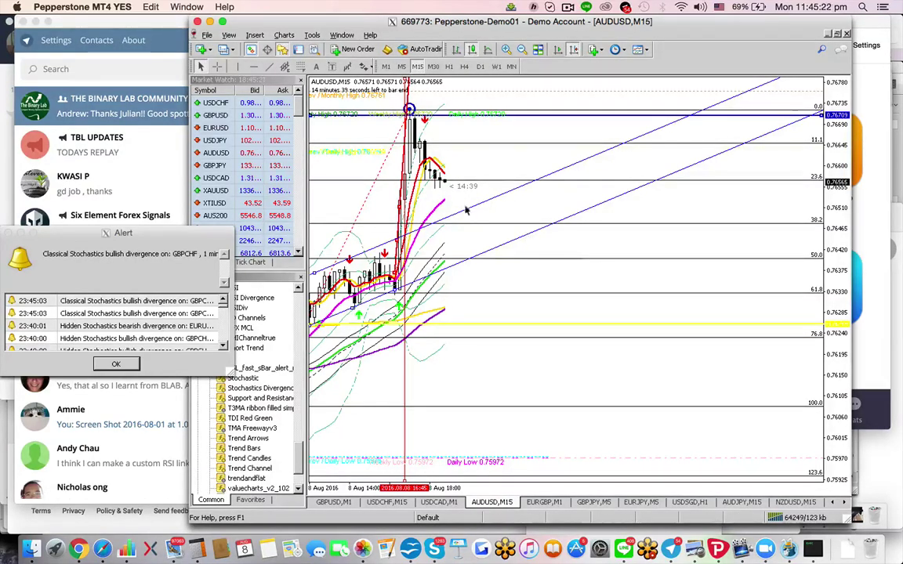
pyautogui.scroll(5, 497, 240)
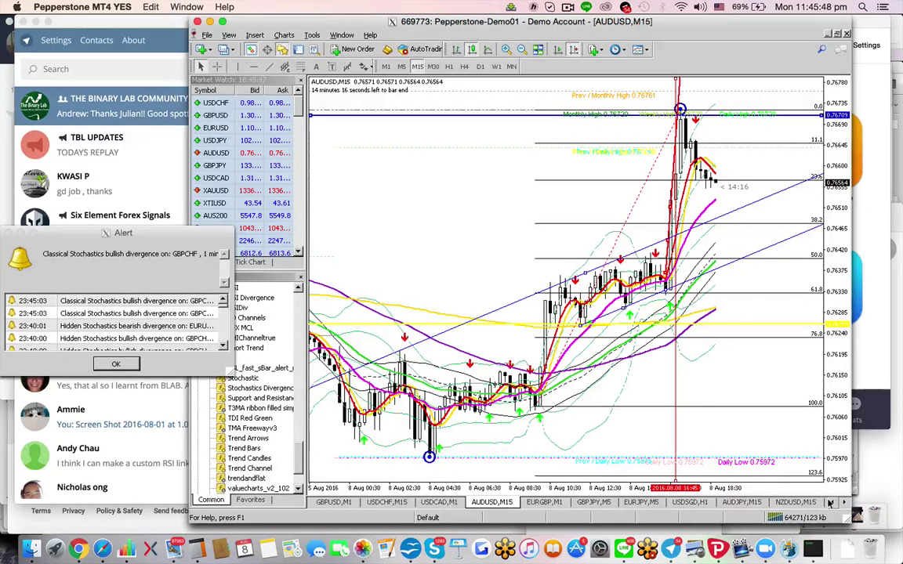
# Show the AUDJPY 15-minute chart with Fibonacci levels to 161.8 and the 77.493 low.
pyautogui.click(742, 502)
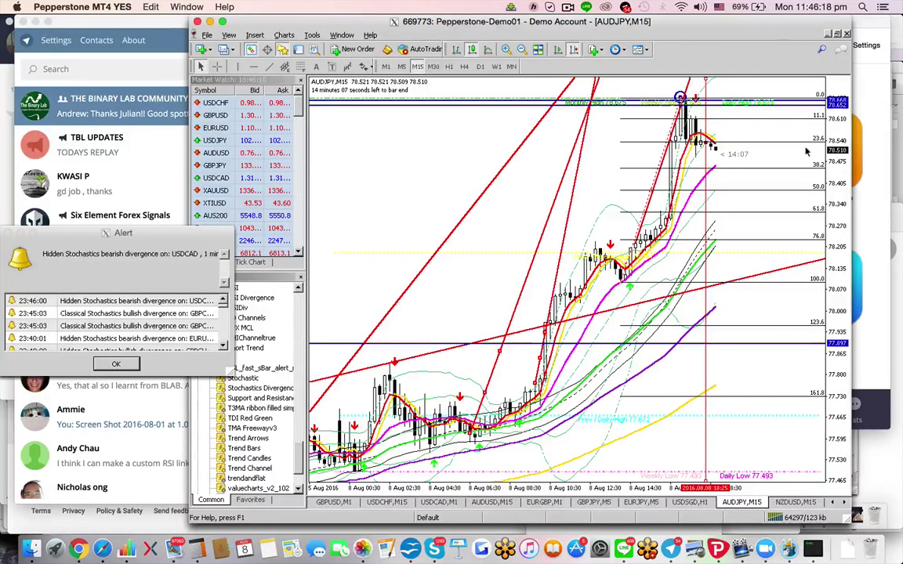
# Show the NZDUSD 15-minute chart with its 0.71442 daily high.
pyautogui.click(796, 502)
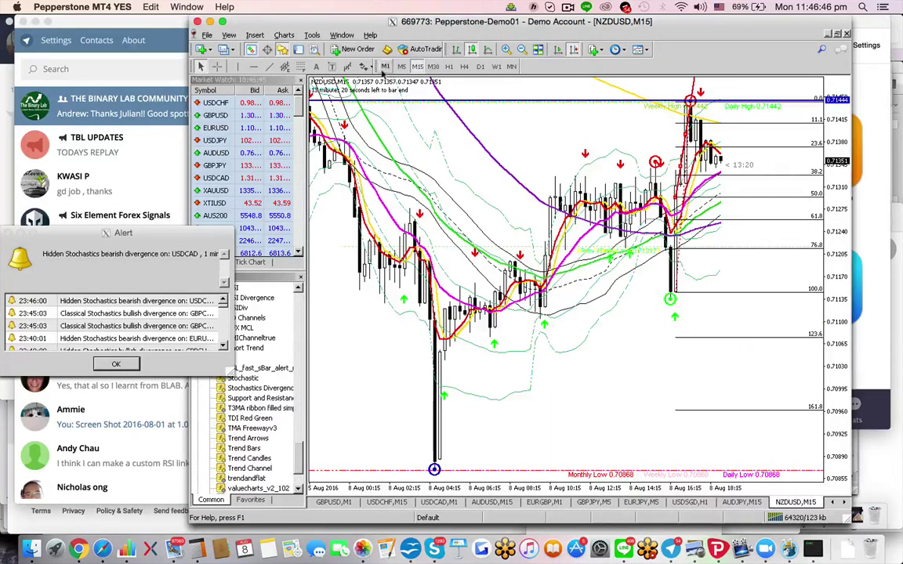
# Inspect zoomed-in NZDUSD M1 candles, settle on M5, then bring the Telegram community chat forward.
pyautogui.click(386, 66)
pyautogui.click(507, 49)
pyautogui.click(573, 49)
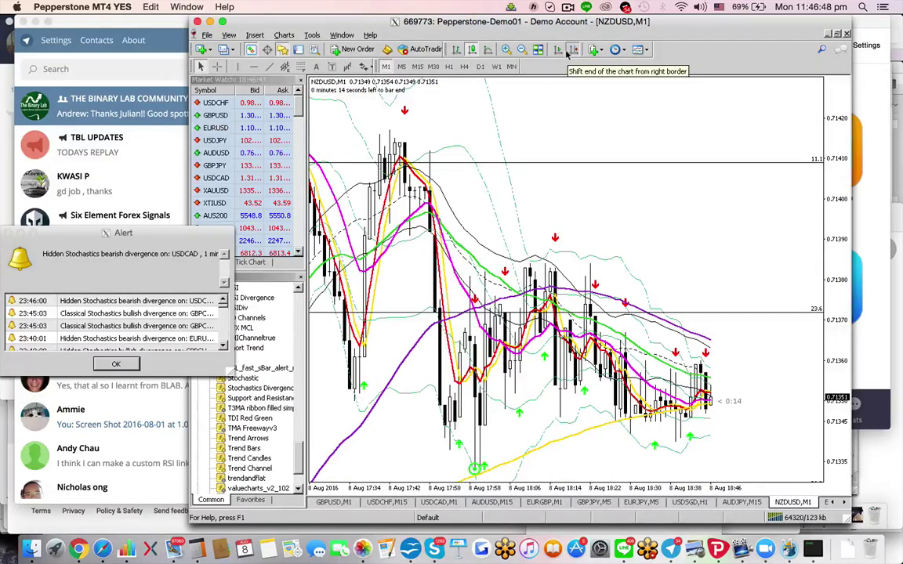
pyautogui.press('+')
pyautogui.scroll(5, 706, 192)
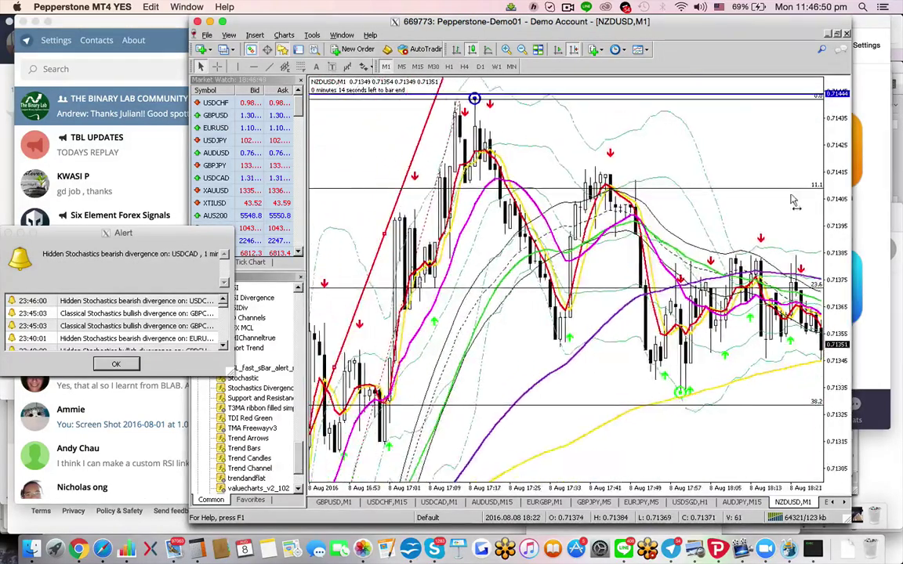
pyautogui.click(401, 65)
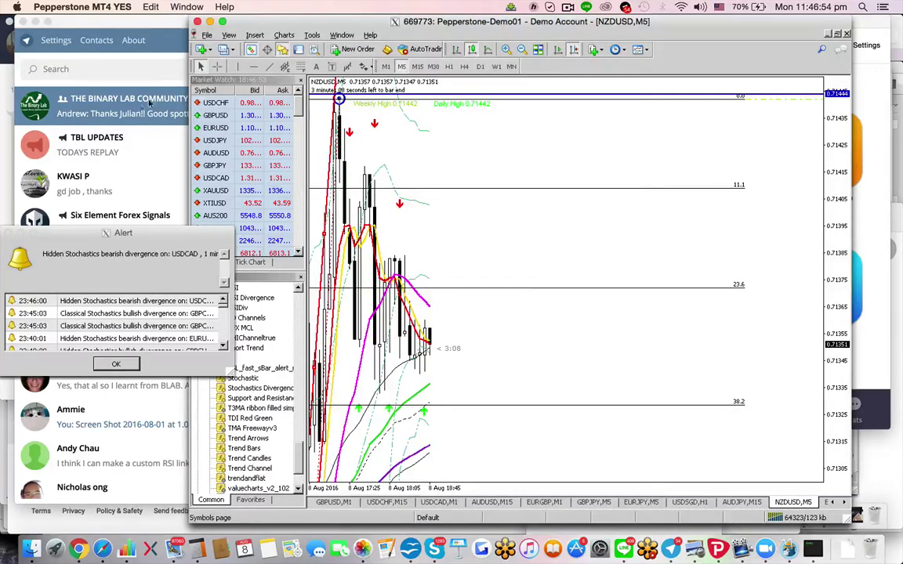
pyautogui.click(182, 467)
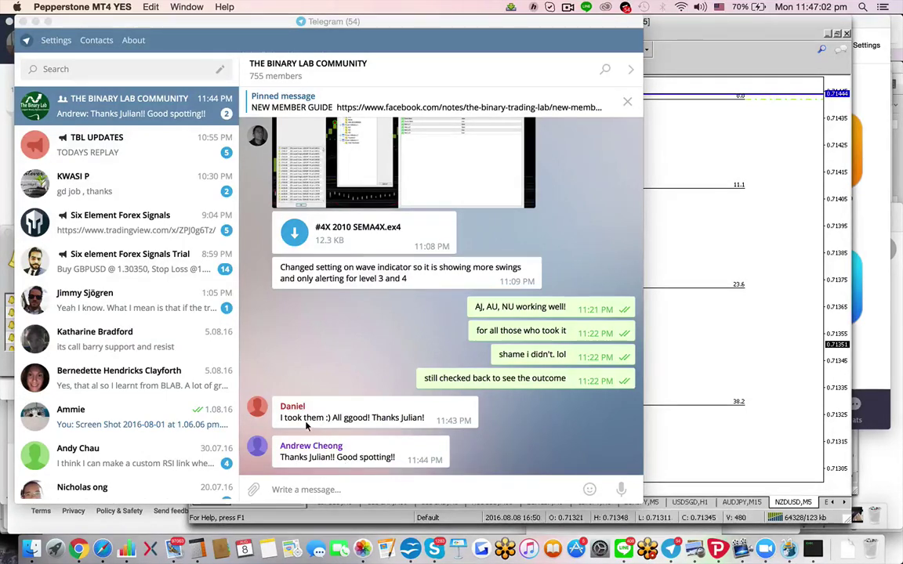
# Scroll back through the Binary Lab Community chat and jump to the pinned new member guide.
pyautogui.scroll(10, 462, 288)
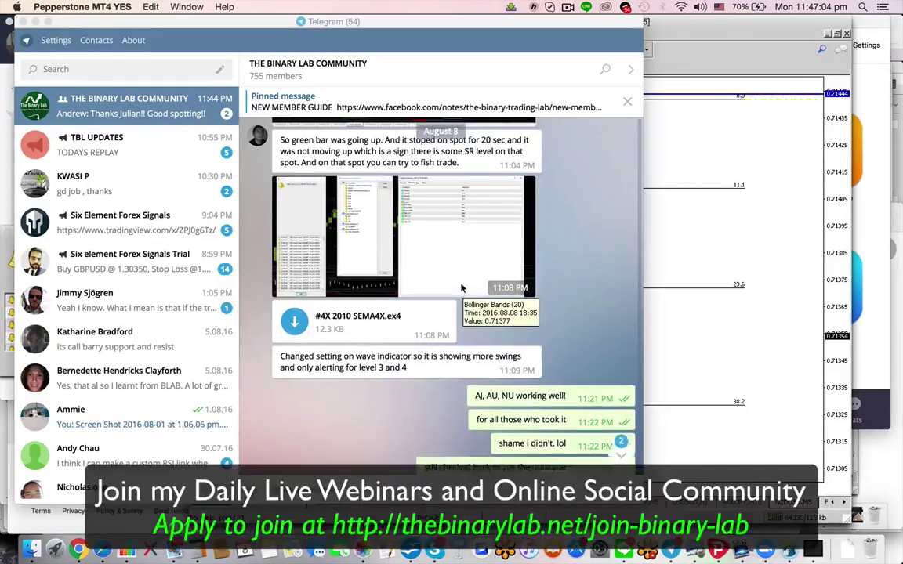
pyautogui.scroll(1, 461, 288)
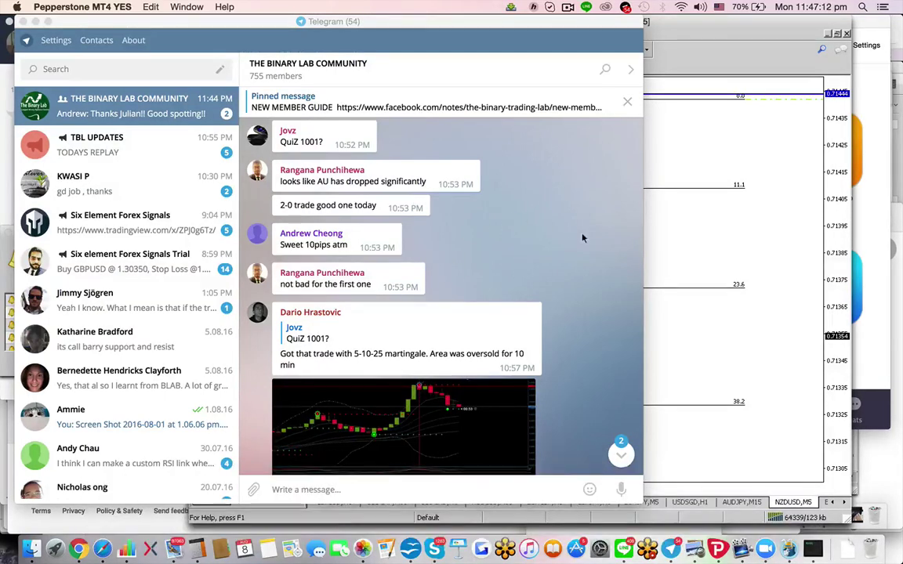
pyautogui.scroll(10, 582, 237)
pyautogui.scroll(15, 582, 238)
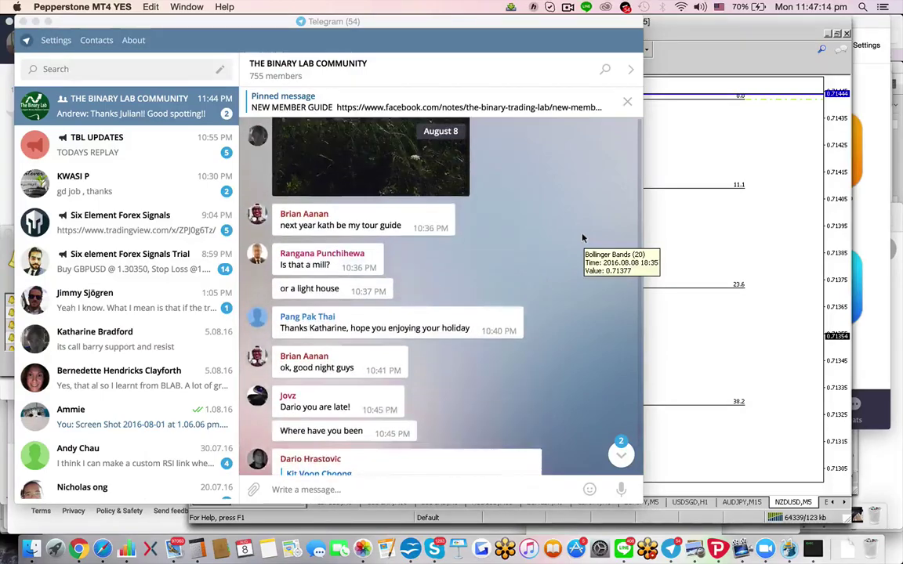
pyautogui.scroll(10, 585, 238)
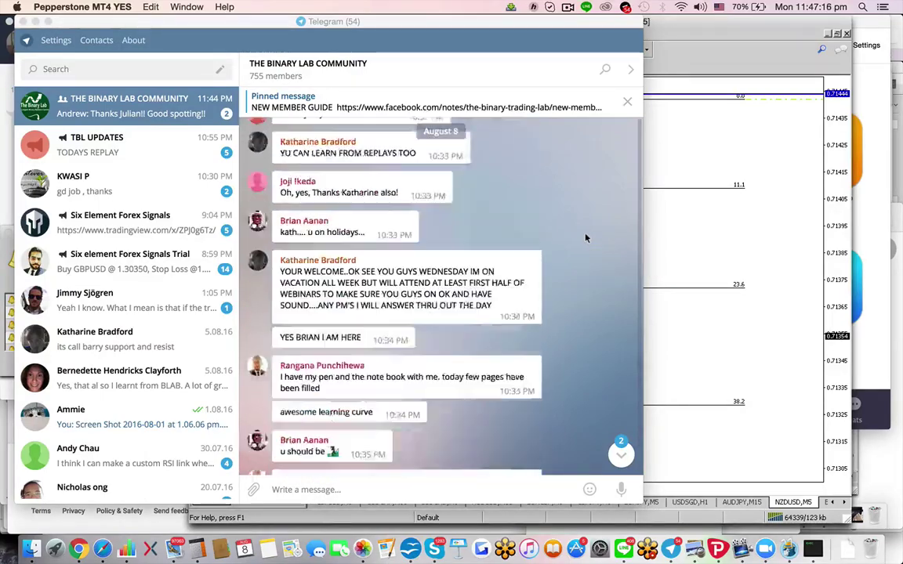
pyautogui.scroll(5, 453, 345)
pyautogui.scroll(15, 453, 345)
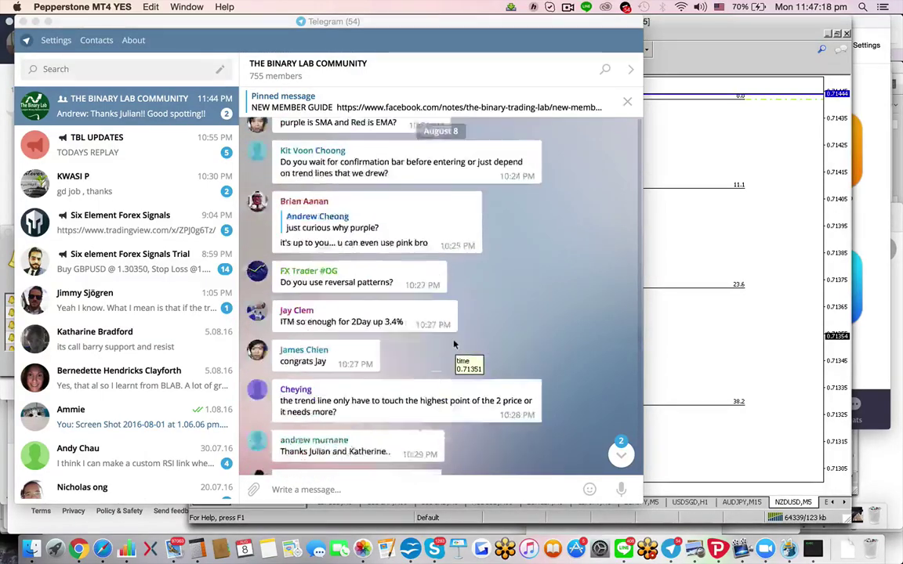
pyautogui.scroll(15, 453, 345)
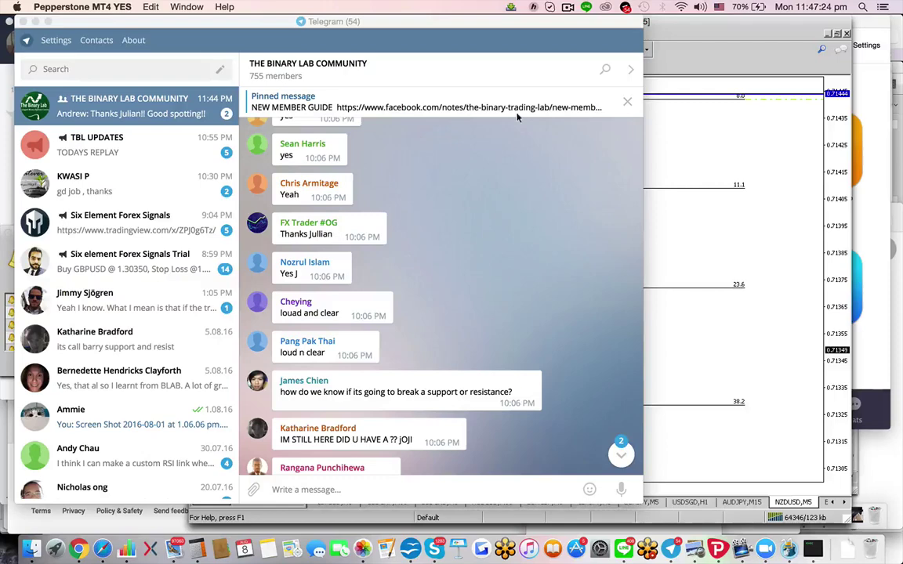
pyautogui.click(514, 111)
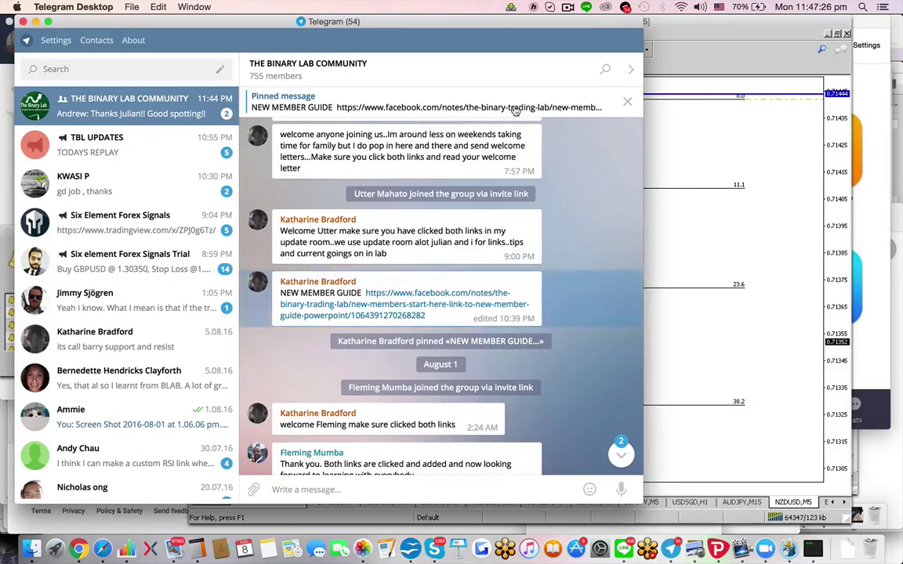
# Browse the TBL UPDATES channel, then return to the MetaTrader NZDUSD chart.
pyautogui.click(117, 144)
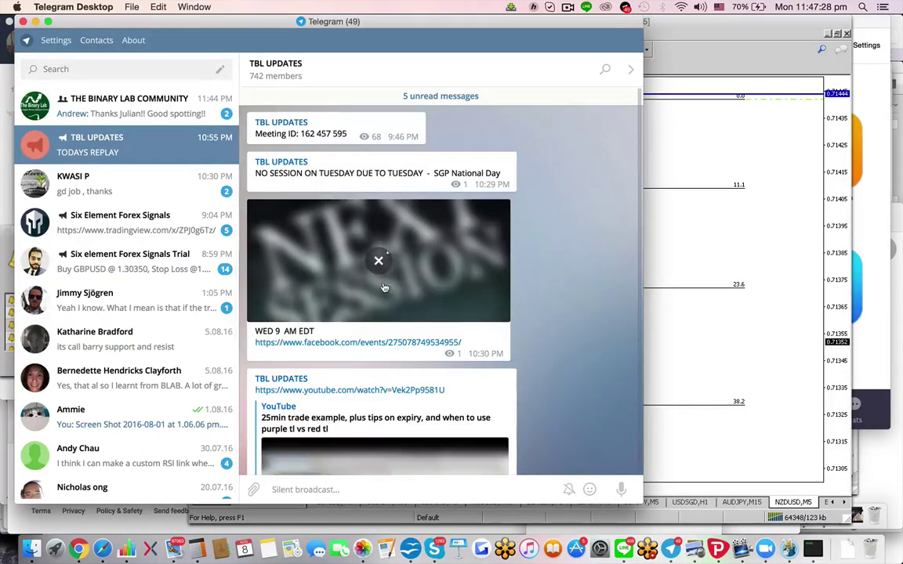
pyautogui.scroll(-3, 384, 287)
pyautogui.scroll(-5, 384, 287)
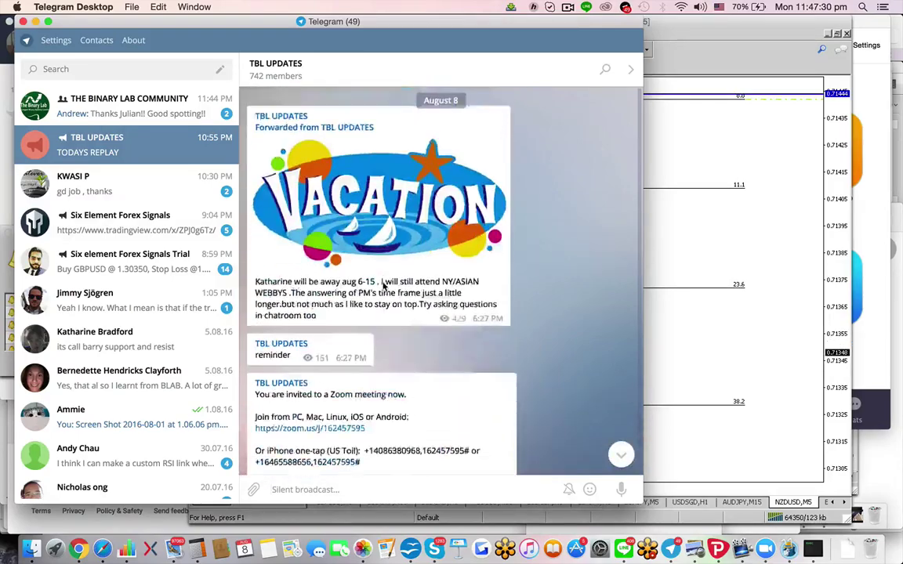
pyautogui.scroll(5, 383, 287)
pyautogui.click(695, 359)
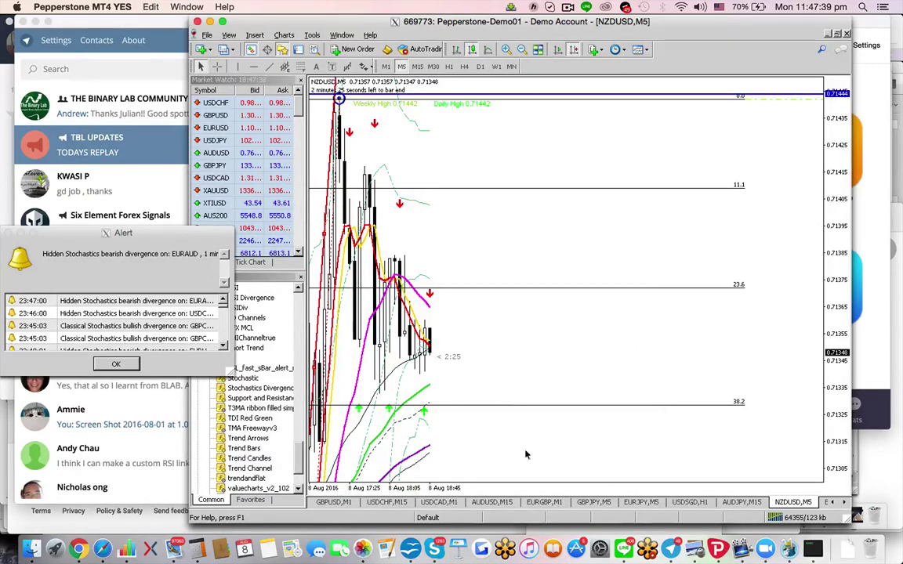
pyautogui.click(331, 66)
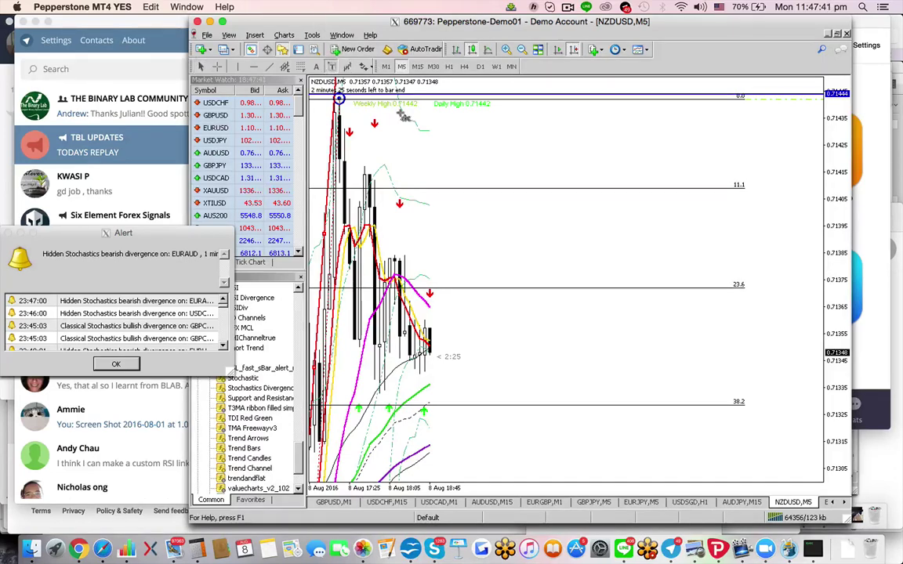
pyautogui.click(518, 281)
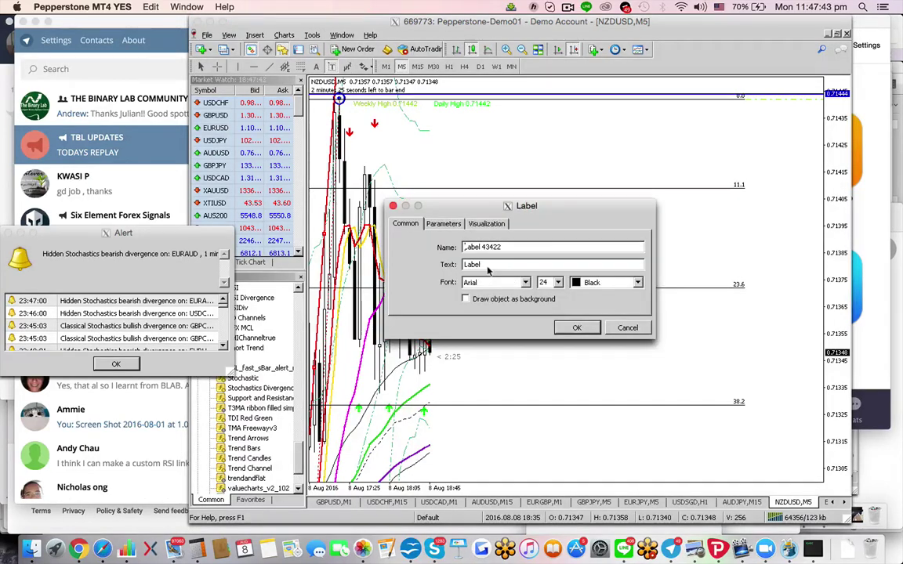
pyautogui.doubleClick(490, 264)
pyautogui.write('www.thebinarylab.net.')
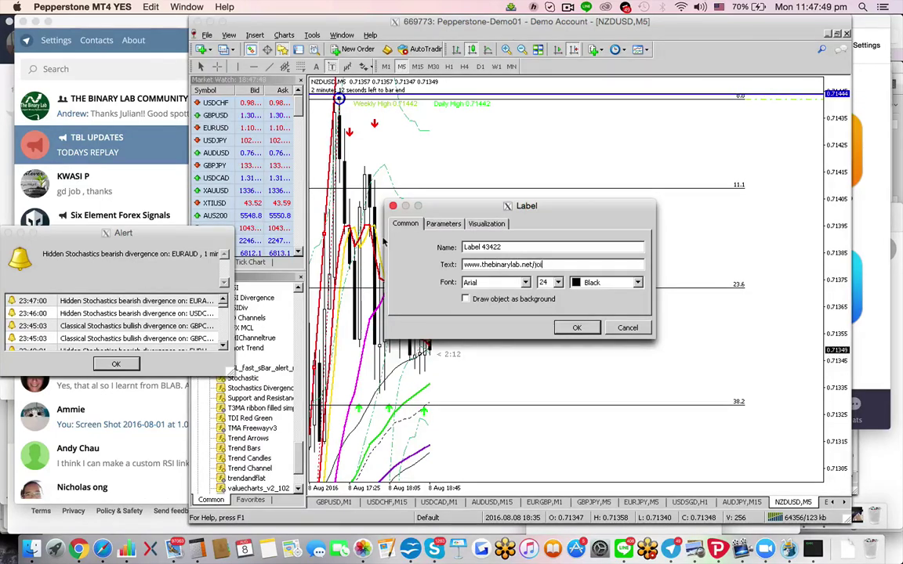
pyautogui.write('join-binary-lab')
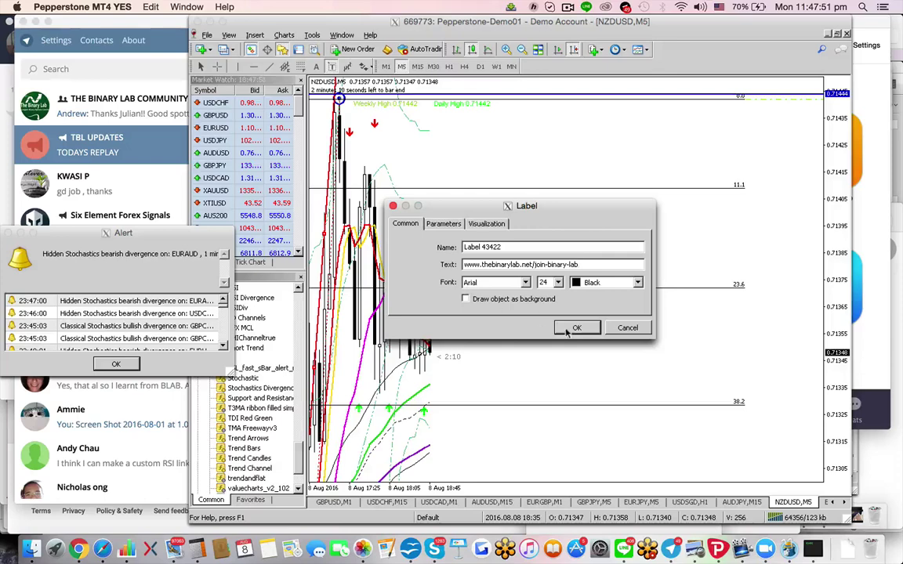
pyautogui.click(576, 330)
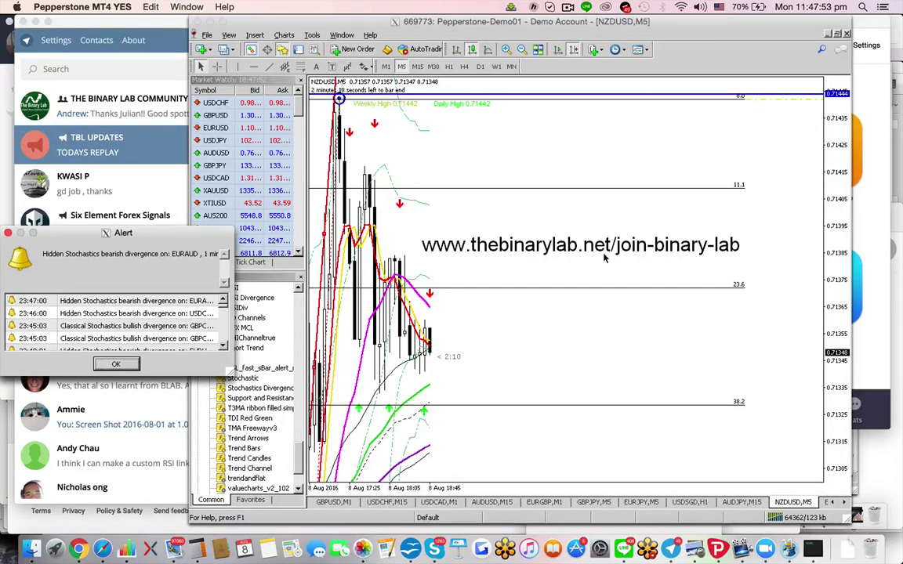